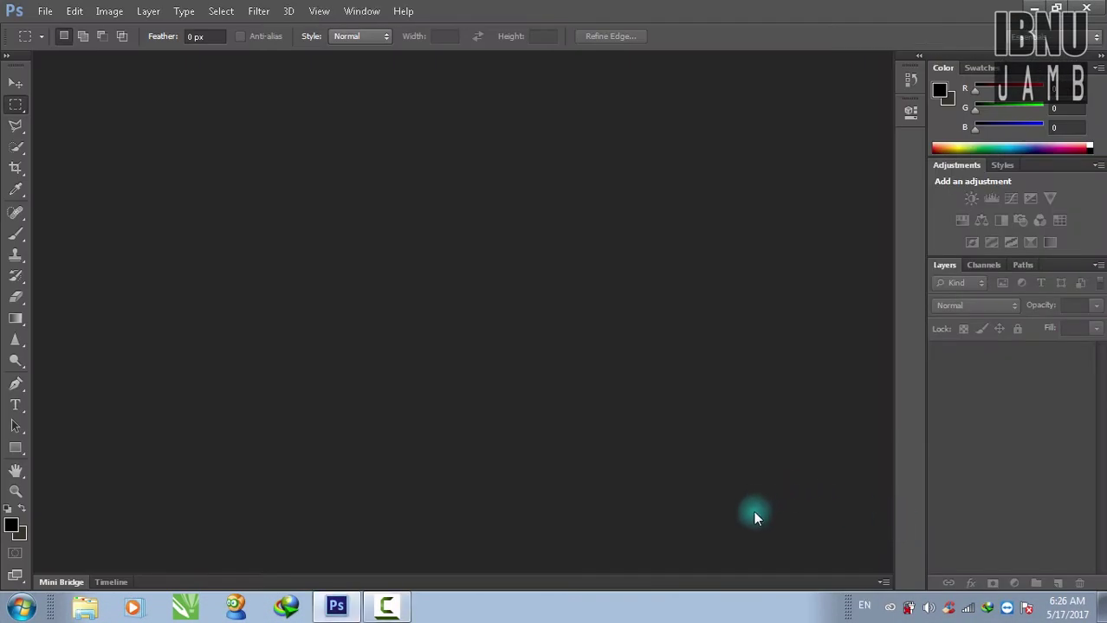
- Open aaa.jpg and copy its Background layer into a new Layer 1 with Ctrl+J
left_click(45, 11)
left_click(70, 41)
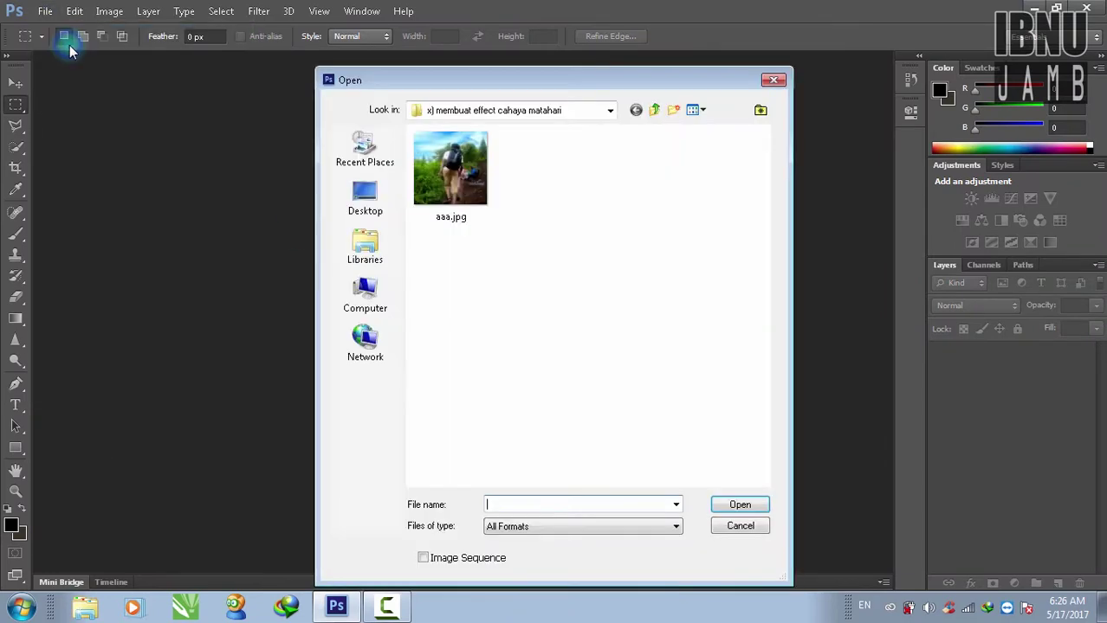
left_click(750, 511)
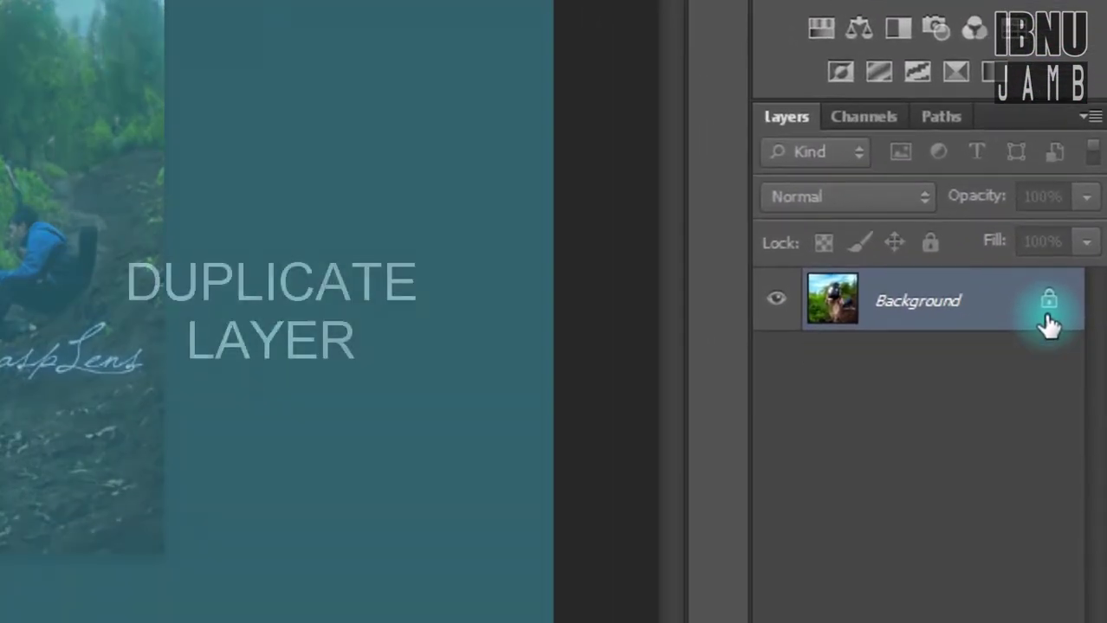
key("ctrl+j")
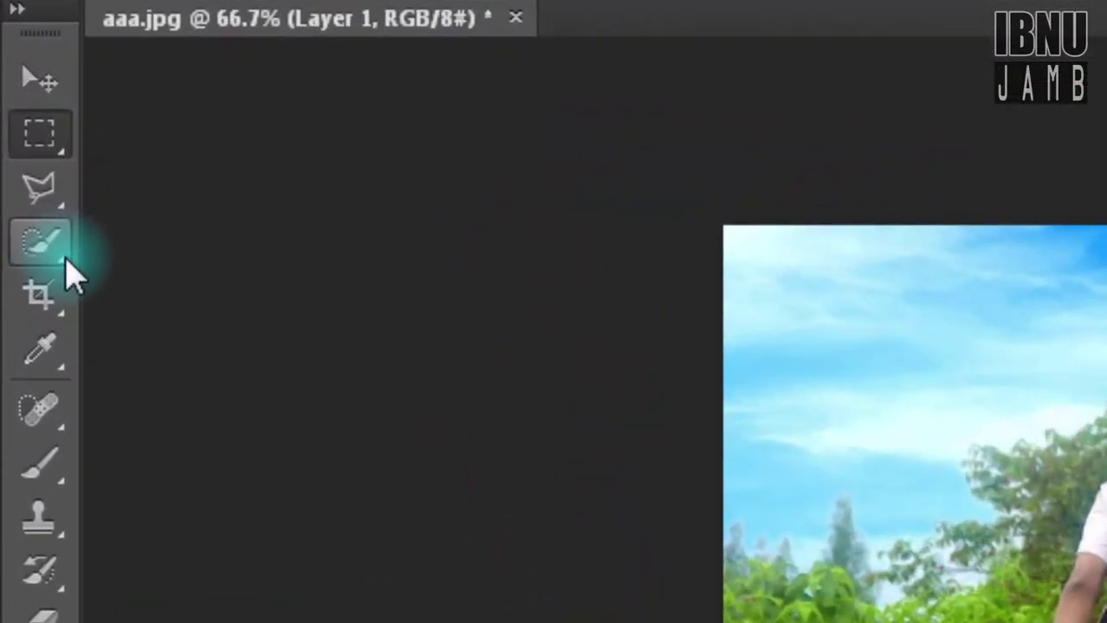
- Quick-select the backpack, the blue-jacket man and the aspLens watermark, excluding the slope beside him
left_click(67, 255)
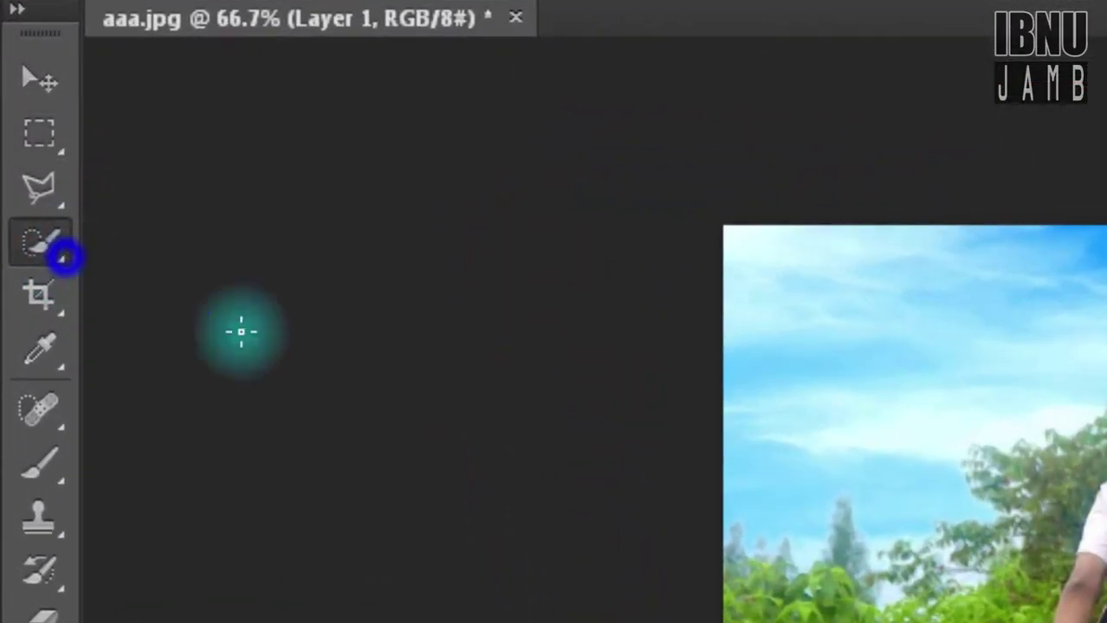
scroll(480, 213, "up", 3)
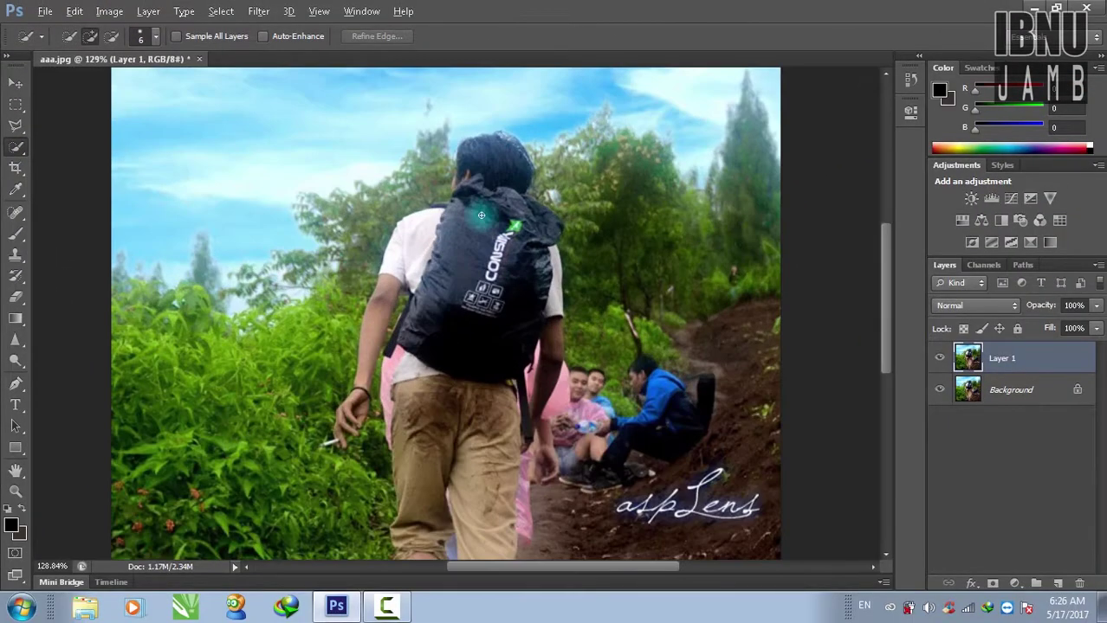
scroll(481, 213, "up", 4)
scroll(481, 217, "up", 2)
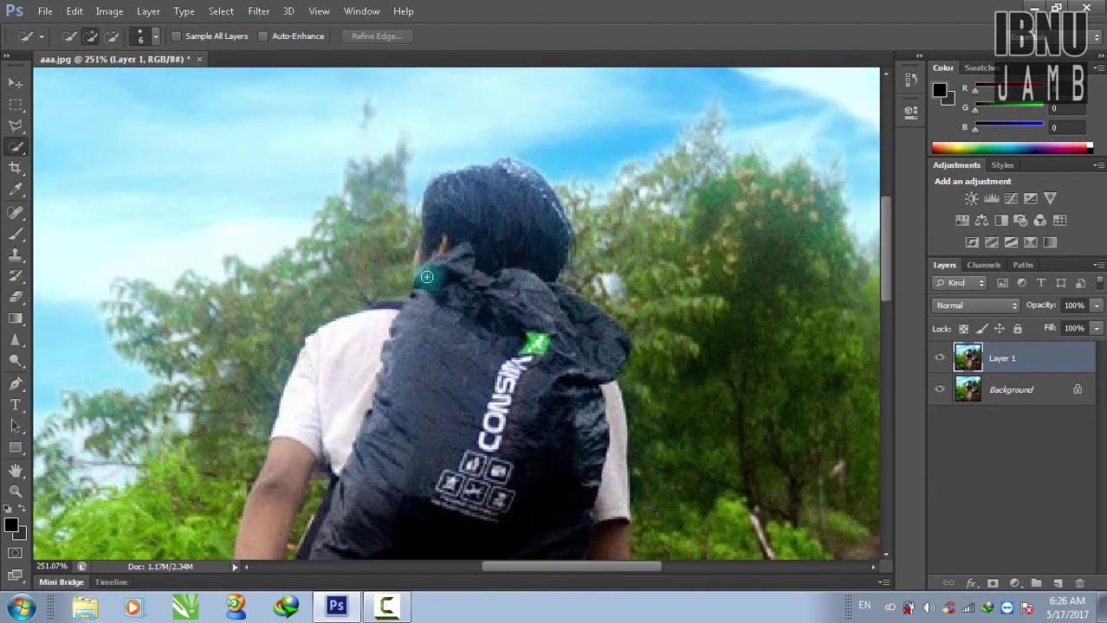
mouse_move(387, 288)
left_mouse_down()
mouse_move(548, 353)
mouse_move(490, 407)
left_mouse_up()
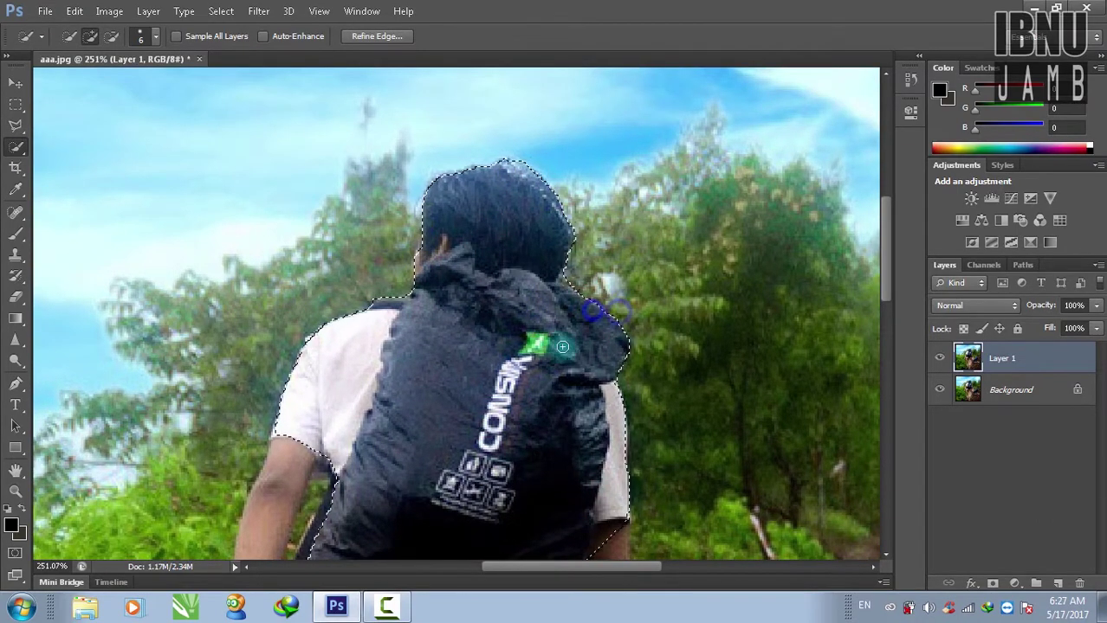
scroll(586, 334, "down", 5)
scroll(647, 396, "right", 4)
mouse_move(589, 347)
left_mouse_down()
mouse_move(662, 371)
mouse_move(514, 382)
mouse_move(680, 488)
left_mouse_up()
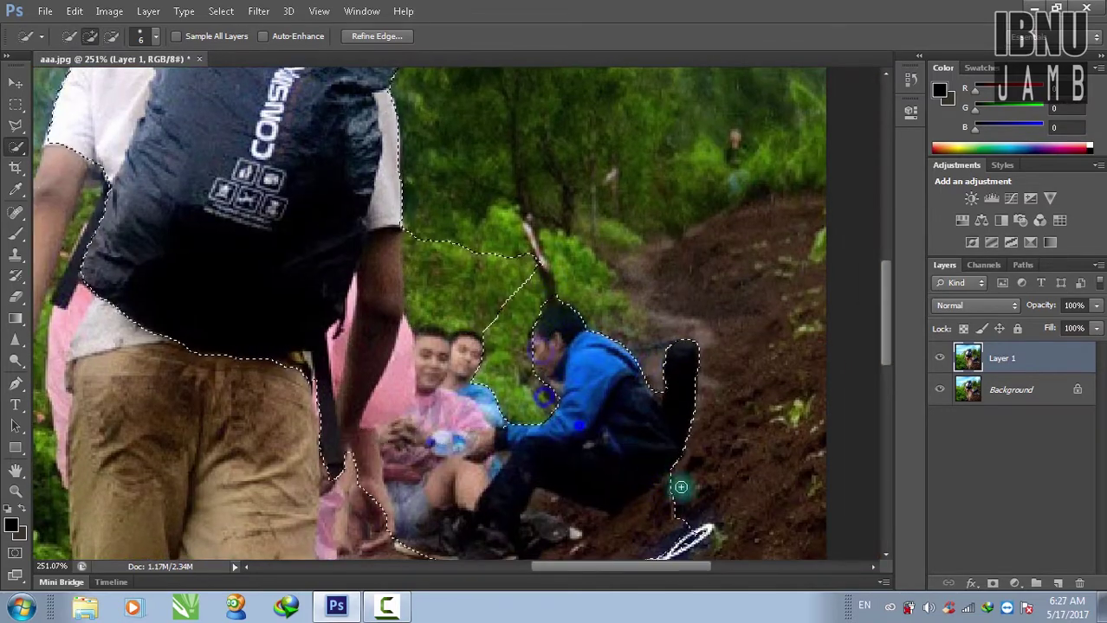
scroll(419, 250, "down", 4)
scroll(418, 250, "right", 2)
mouse_move(703, 407)
left_mouse_down()
mouse_move(444, 420)
mouse_move(734, 464)
left_mouse_up()
mouse_move(684, 363)
left_mouse_down()
mouse_move(612, 331)
mouse_move(507, 341)
left_mouse_up()
- Add the walker's trousers, legs and left sandal to the selection
scroll(444, 297, "down", 1)
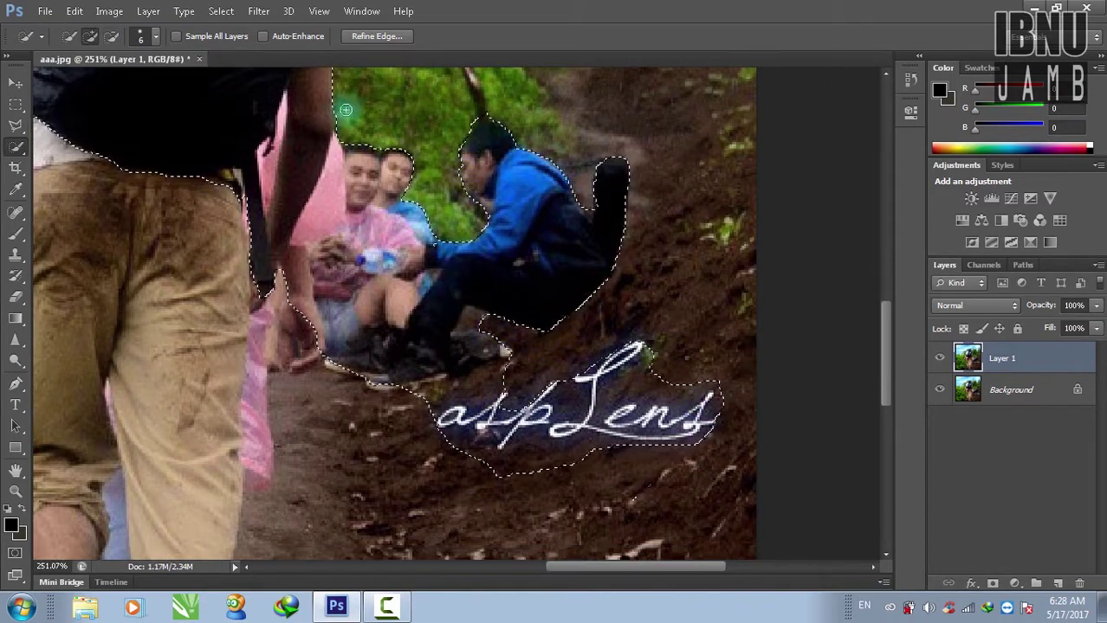
left_click_drag(260, 308, 201, 507)
scroll(201, 508, "down", 5)
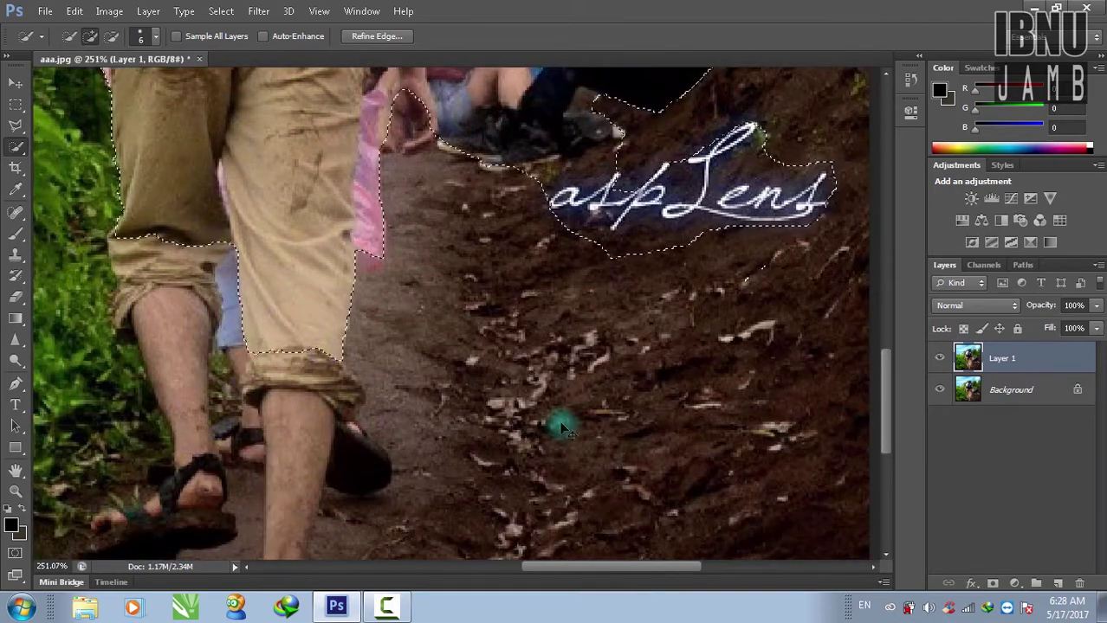
left_click_drag(355, 433, 314, 453)
scroll(315, 452, "down", 5)
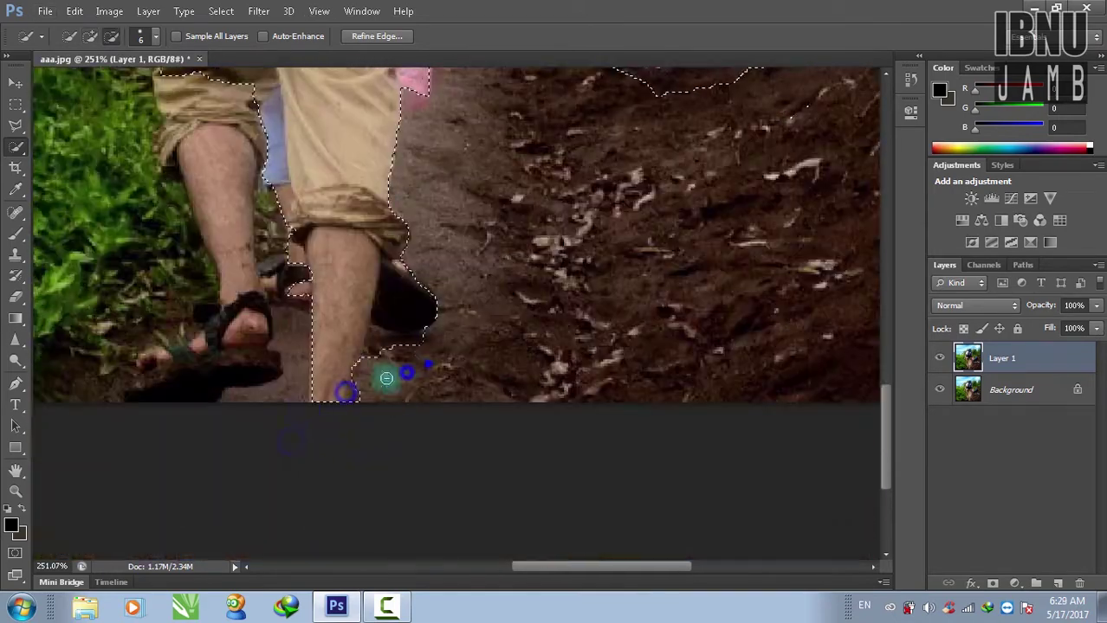
left_click_drag(383, 378, 339, 399)
scroll(306, 303, "up", 3)
left_click_drag(316, 311, 240, 447)
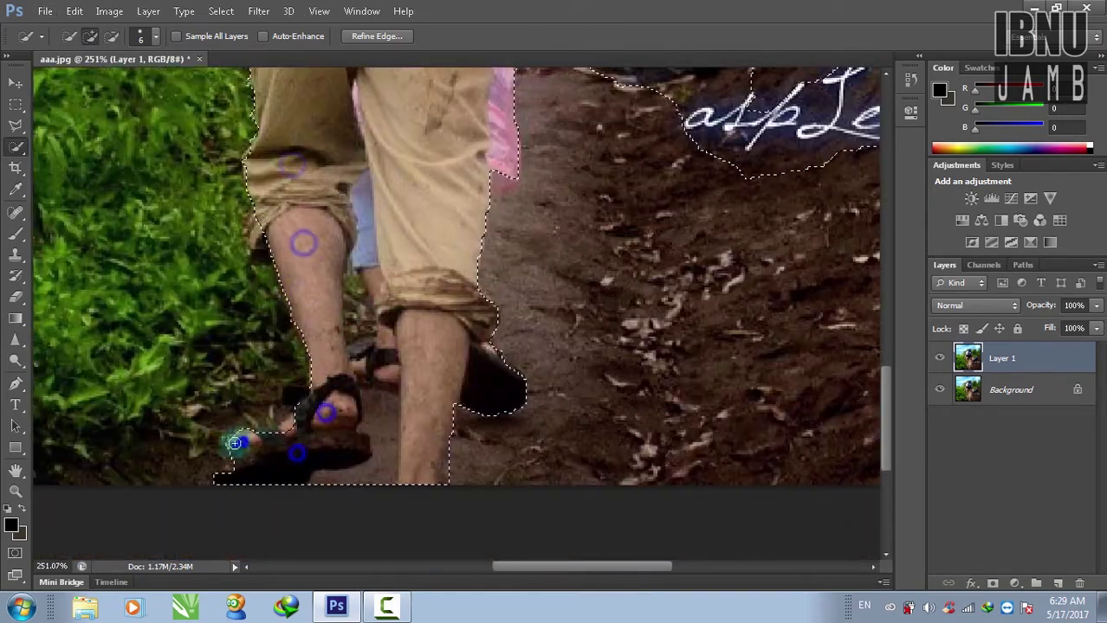
- Add the man's left arm and cigarette hand, trim the arm edge, then fit the image on screen
scroll(372, 450, "up", 3)
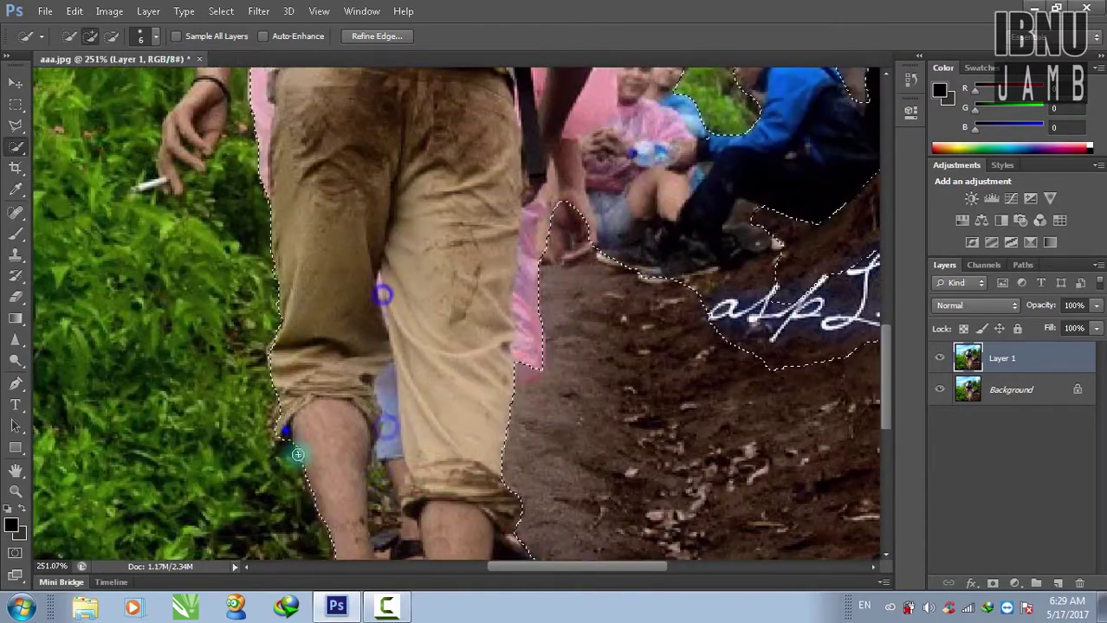
scroll(472, 338, "right", 2)
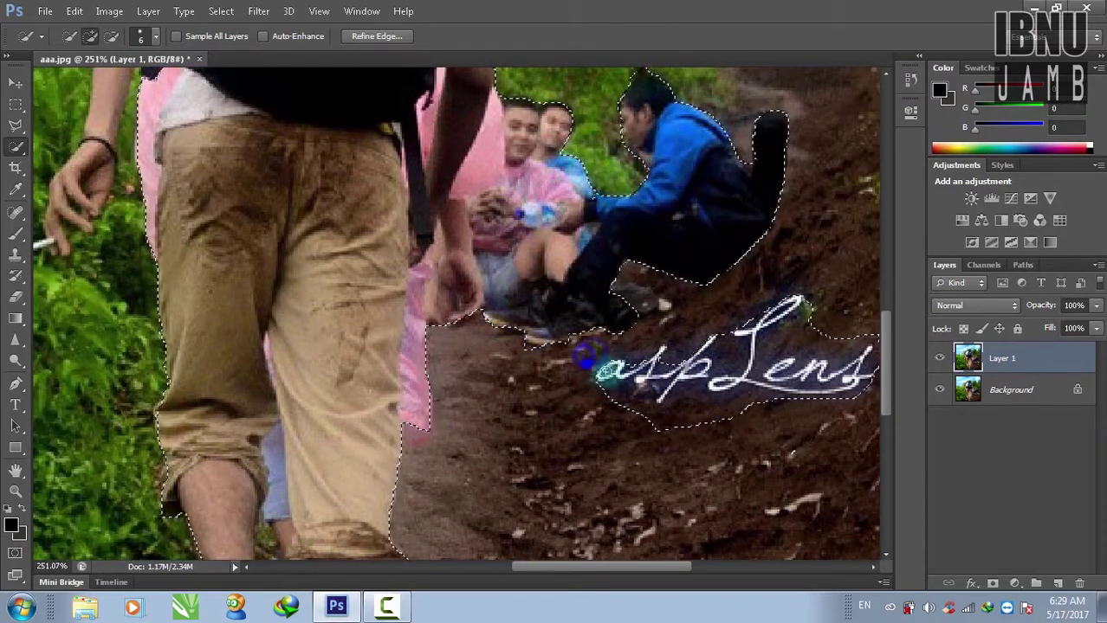
scroll(466, 358, "up", 3)
scroll(466, 359, "left", 2)
left_click_drag(217, 382, 235, 321)
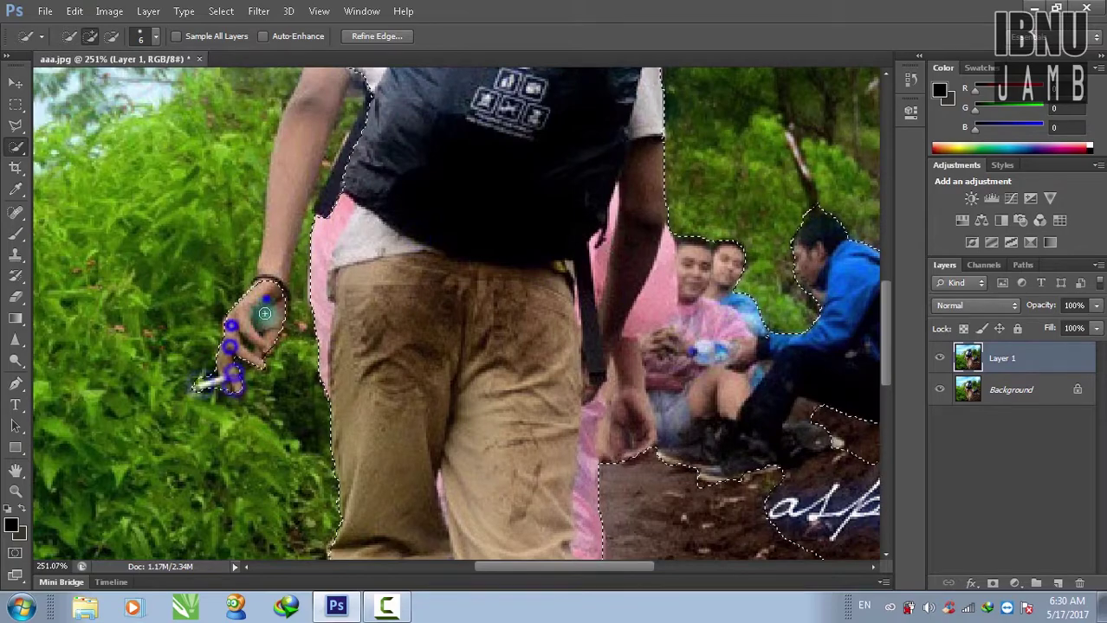
scroll(252, 346, "up", 3)
left_click_drag(265, 384, 291, 291)
scroll(291, 291, "up", 3)
scroll(291, 291, "right", 1)
scroll(260, 277, "down", 3)
scroll(260, 277, "right", 1)
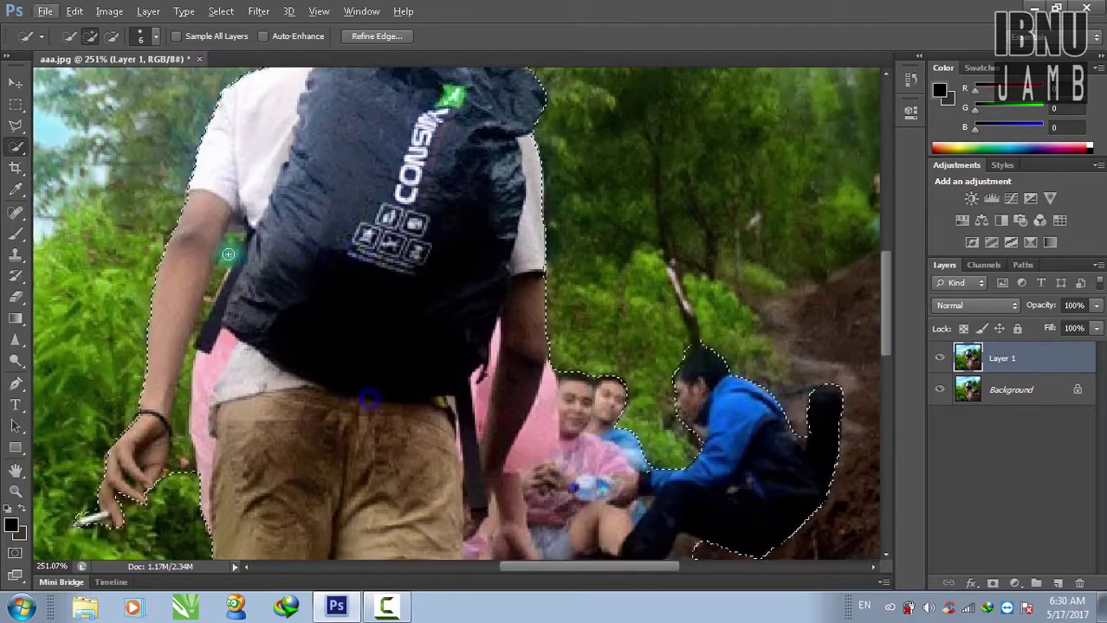
left_click(232, 245, "alt")
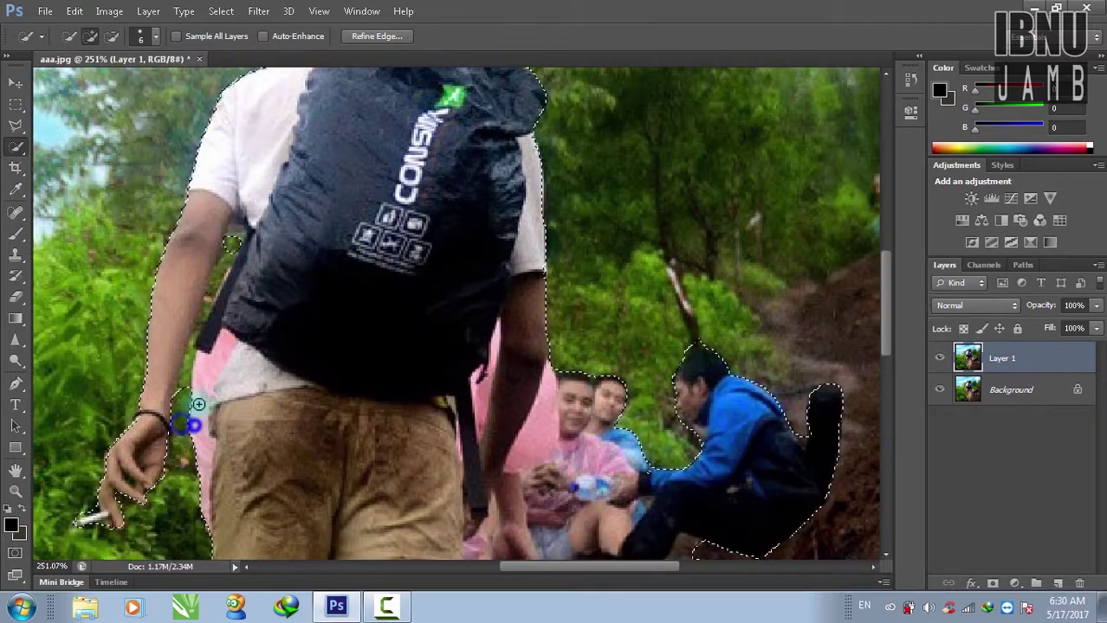
key("ctrl+0")
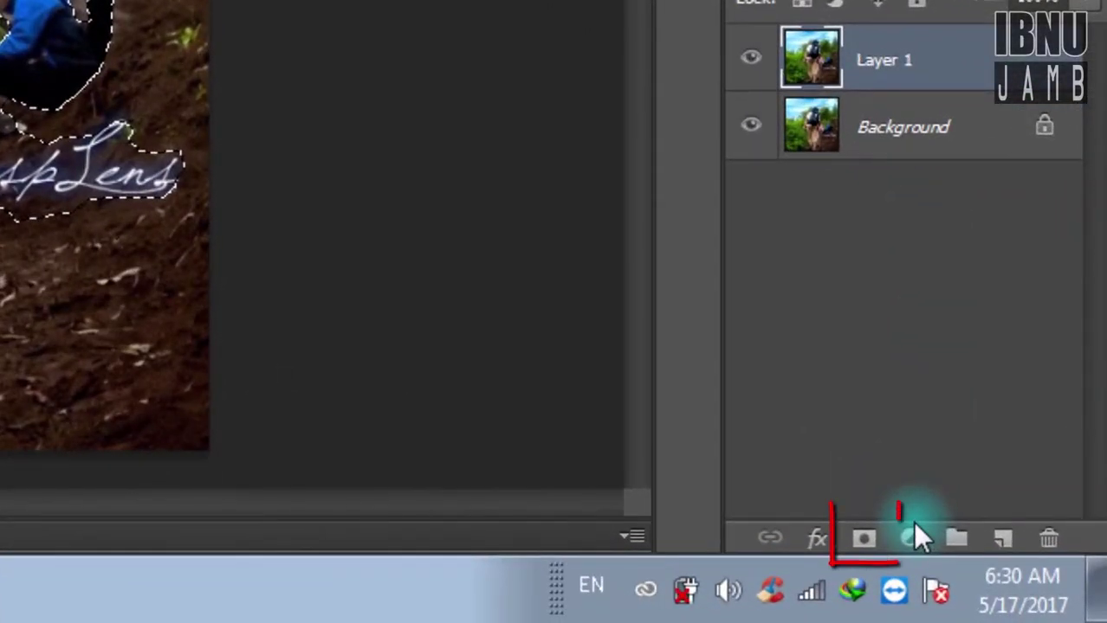
- Turn the selection into a mask on Layer 1 and load the mask as a selection
left_click(863, 538)
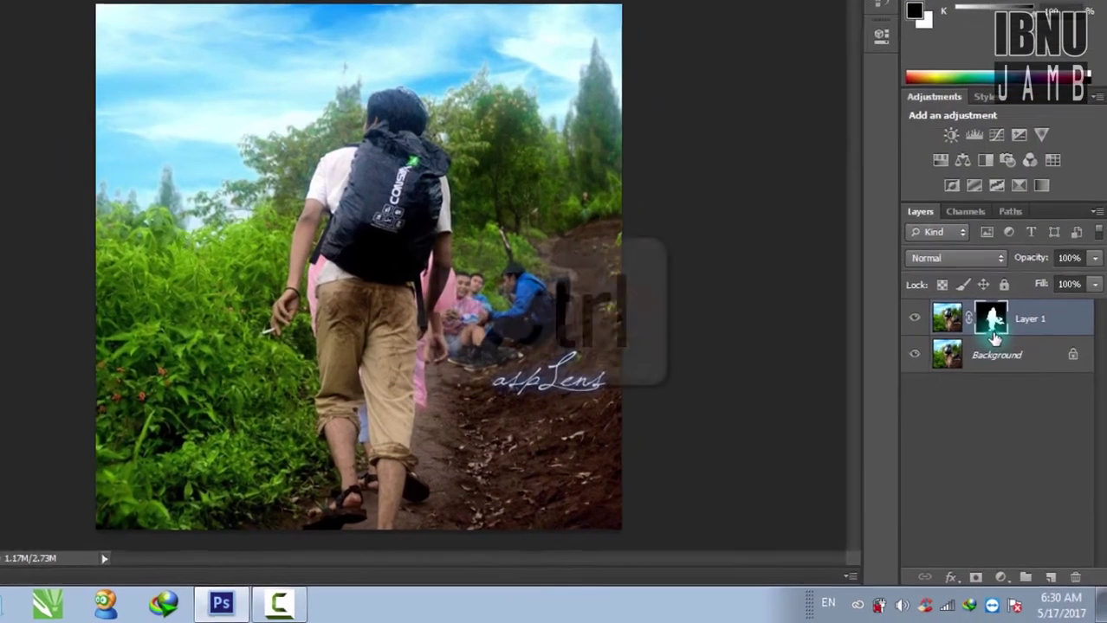
key("ctrl")
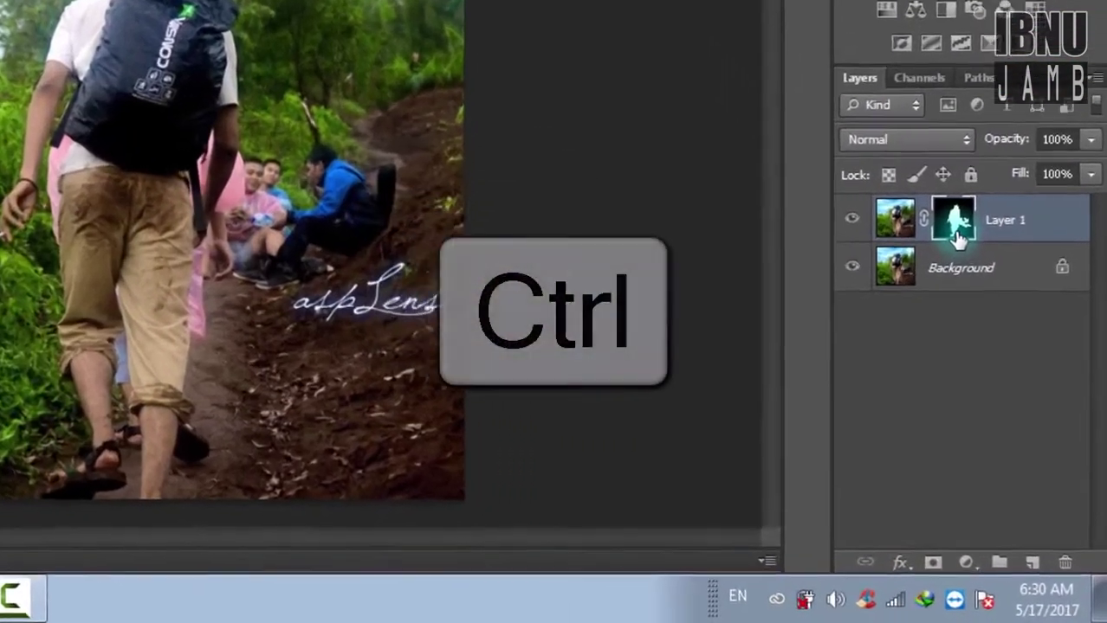
left_click(938, 171, "ctrl")
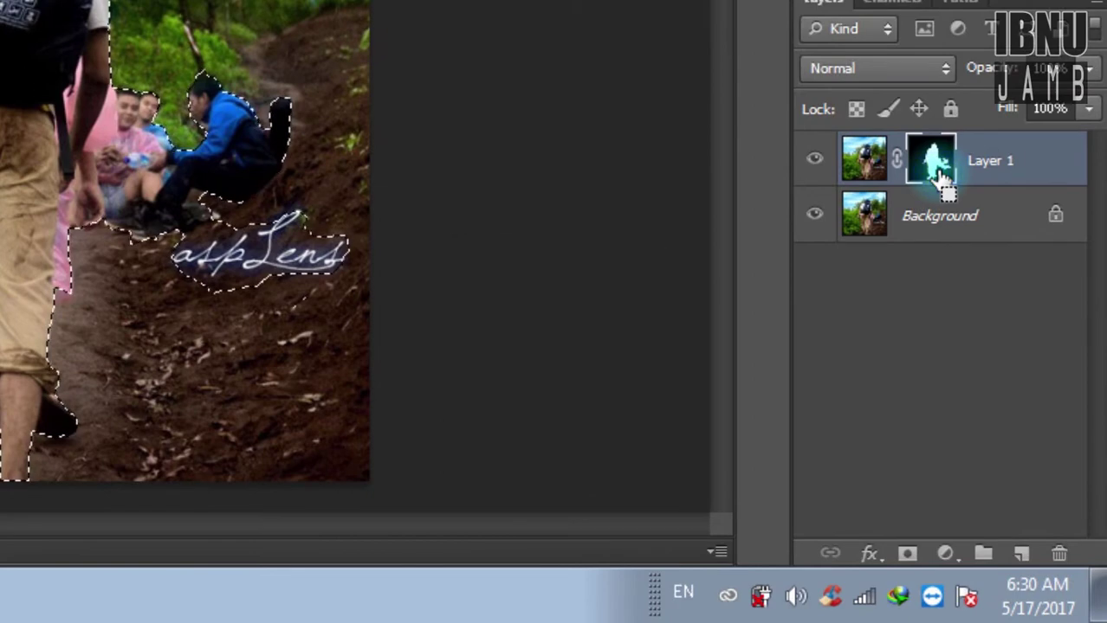
- Convert the locked Background into a regular Layer 0
left_click(875, 227)
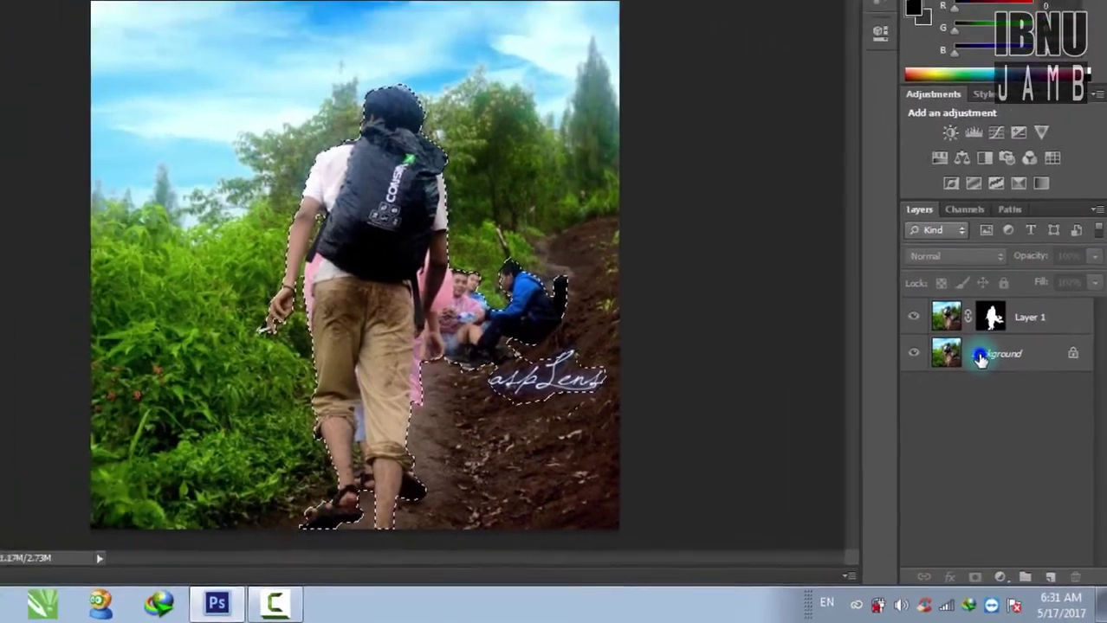
double_click(979, 358)
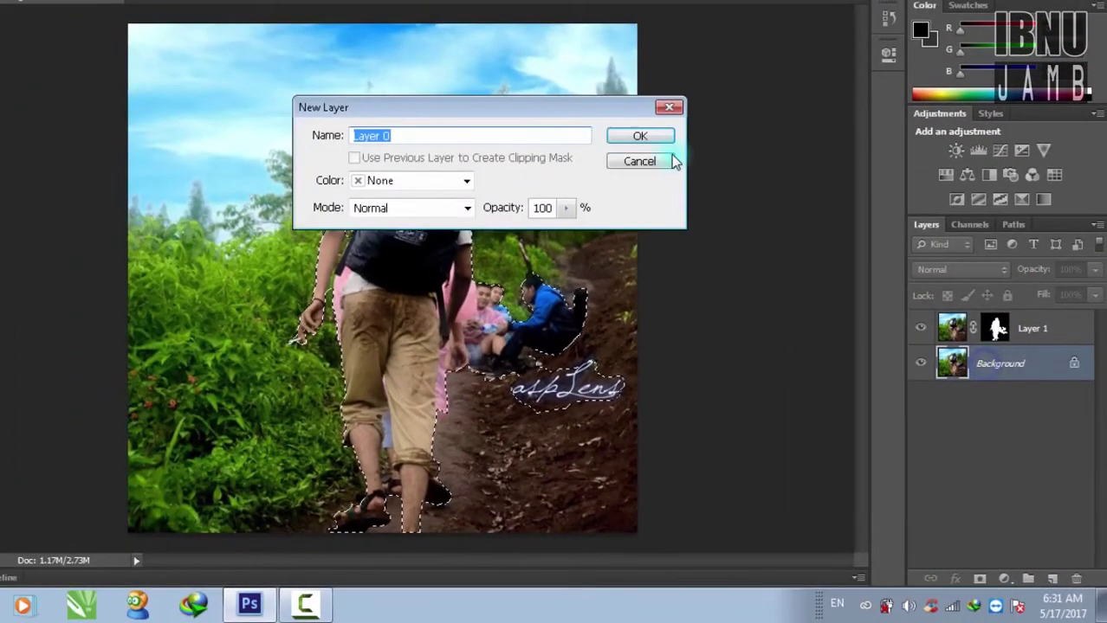
left_click(640, 137)
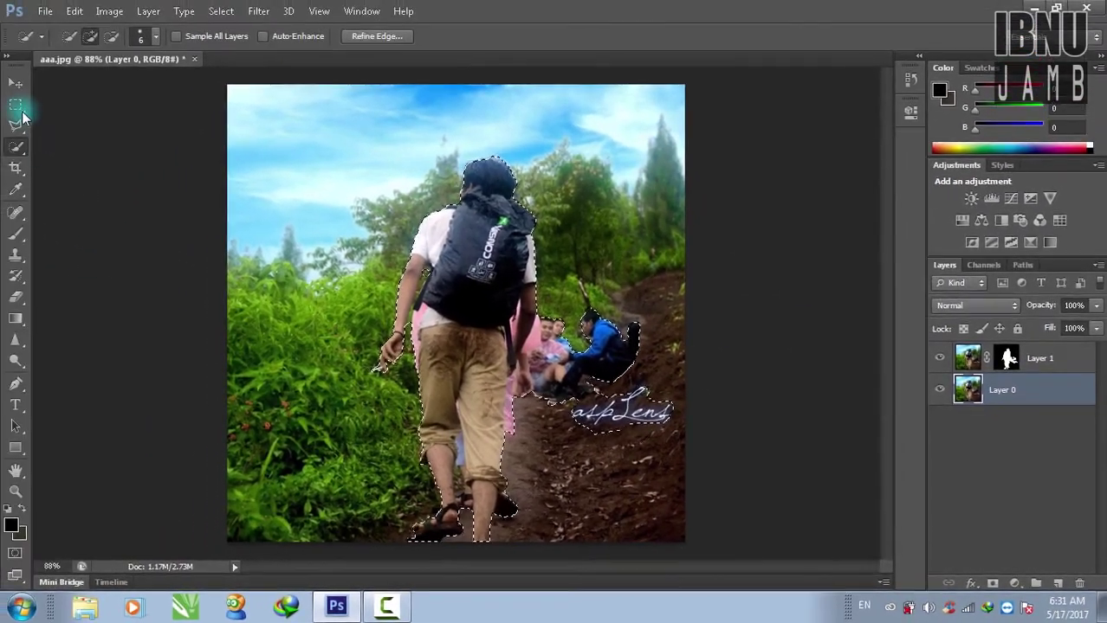
- Duplicate Layer 0, reload Layer 1's mask selection, and make Layer 0 copy active
left_click(16, 101)
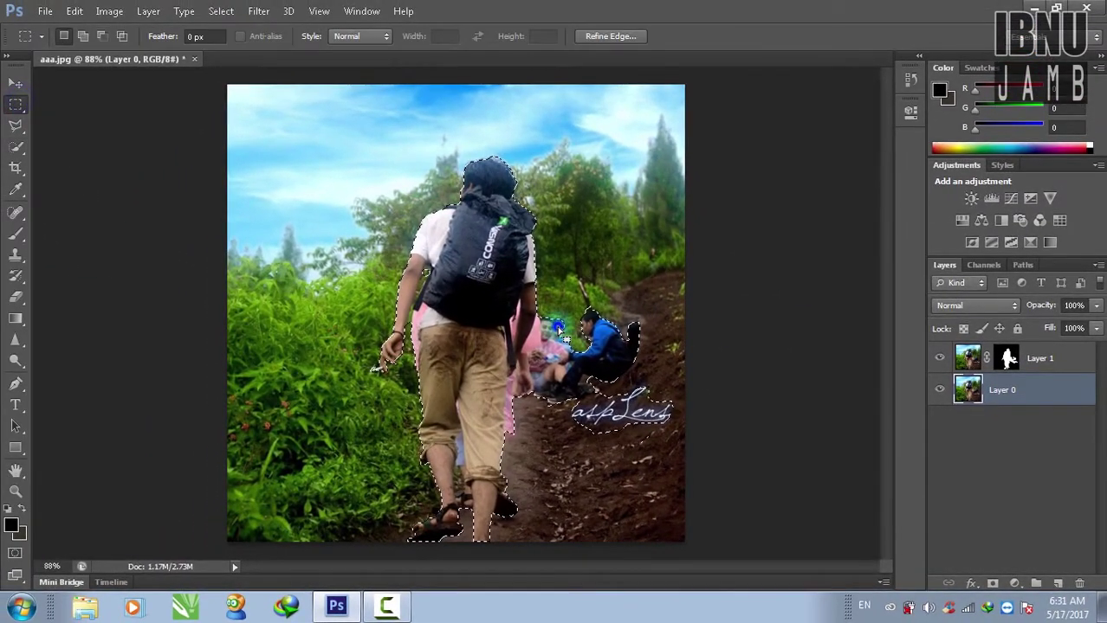
key("ctrl+j")
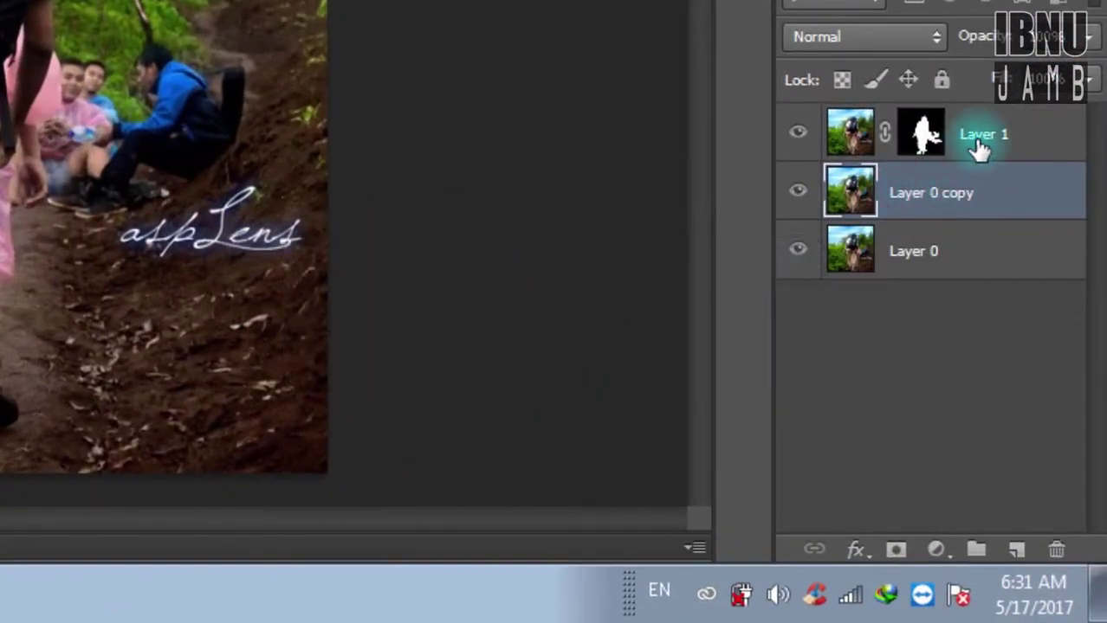
left_click(977, 146)
left_click(918, 146, "ctrl")
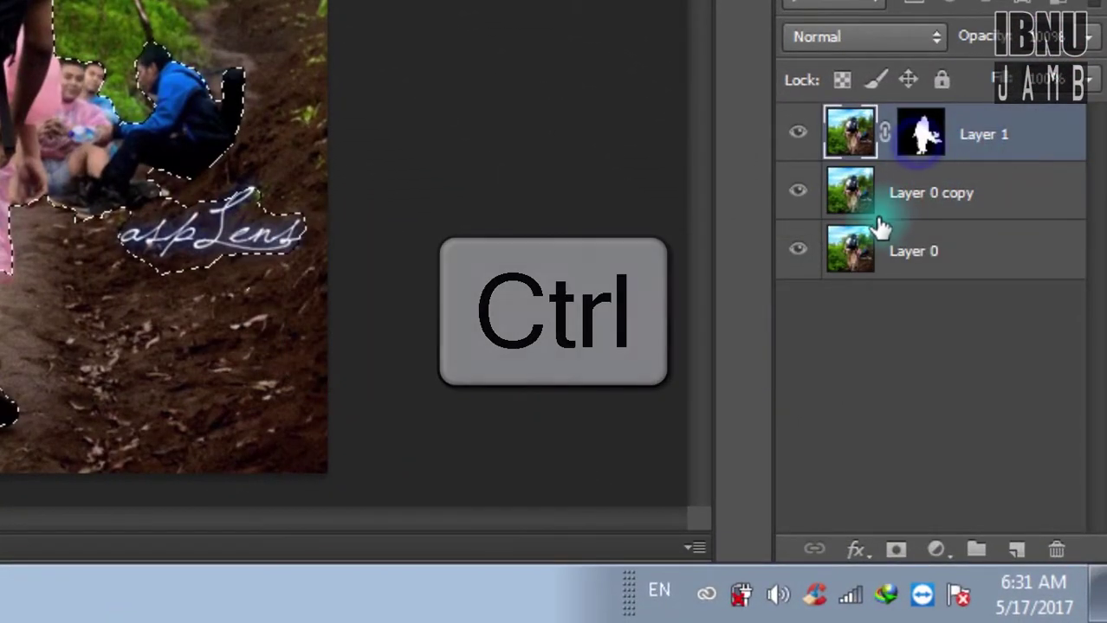
left_click(853, 195)
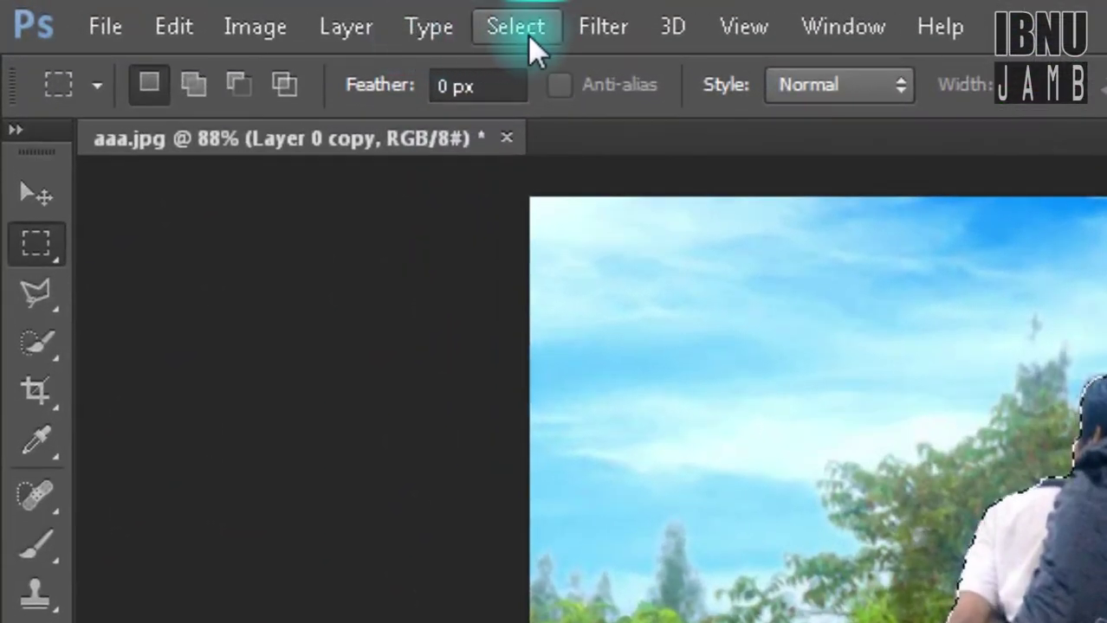
- Expand the selection by 7 pixels
left_click(520, 30)
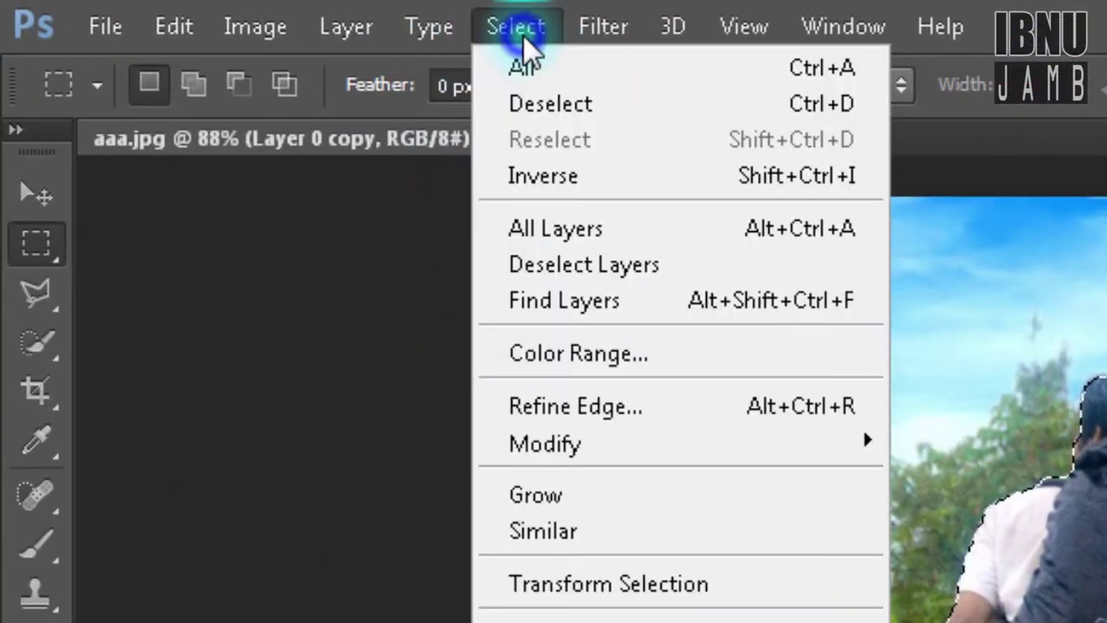
mouse_move(675, 444)
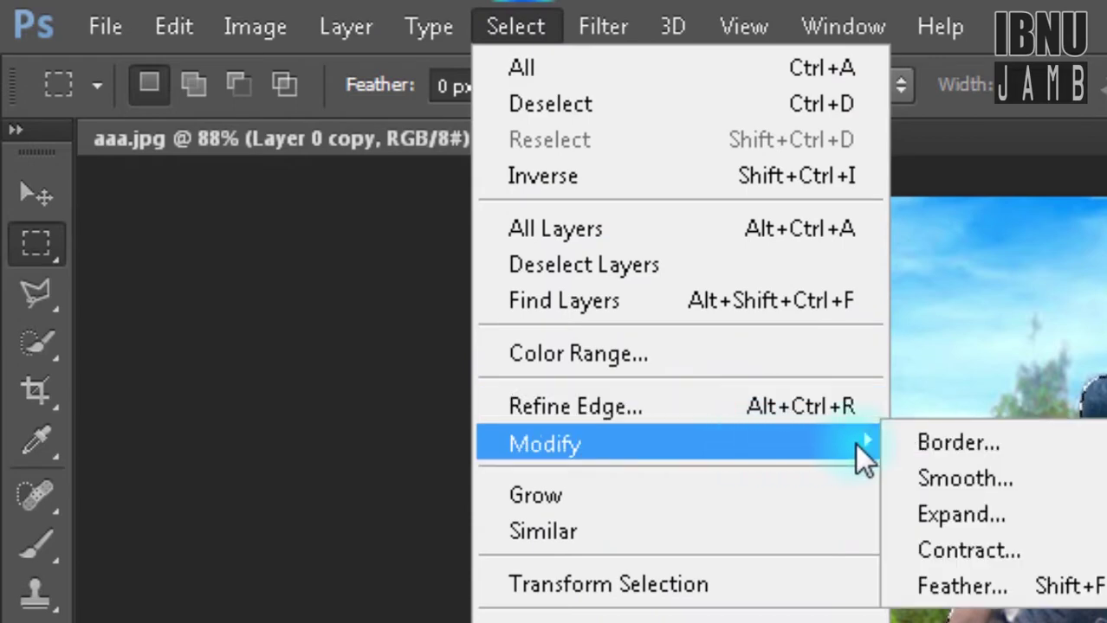
left_click(990, 524)
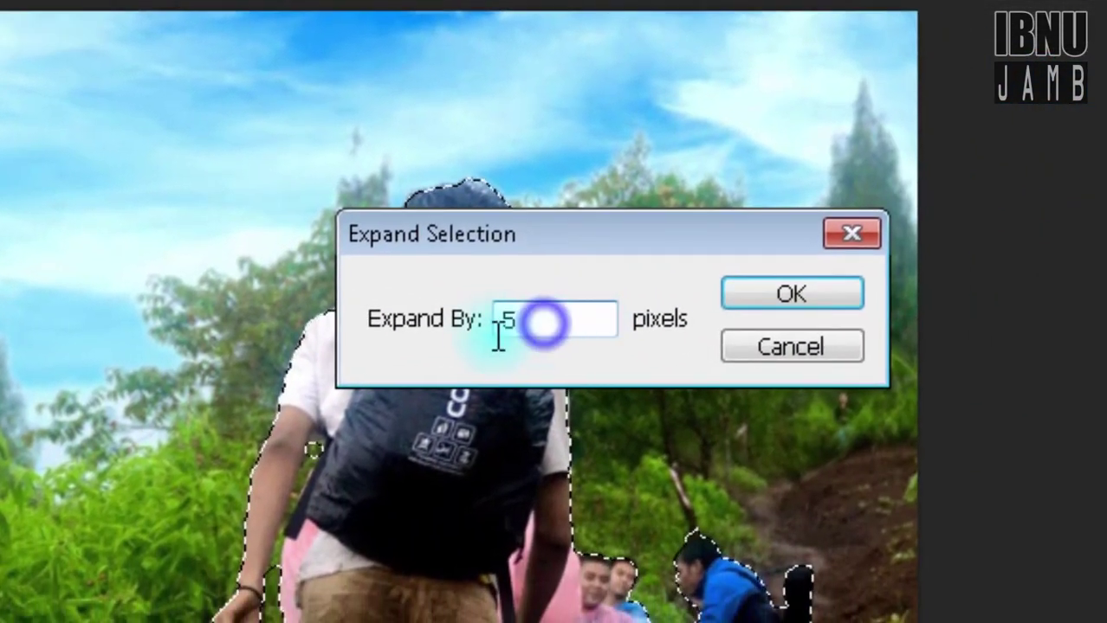
left_click_drag(499, 335, 483, 340)
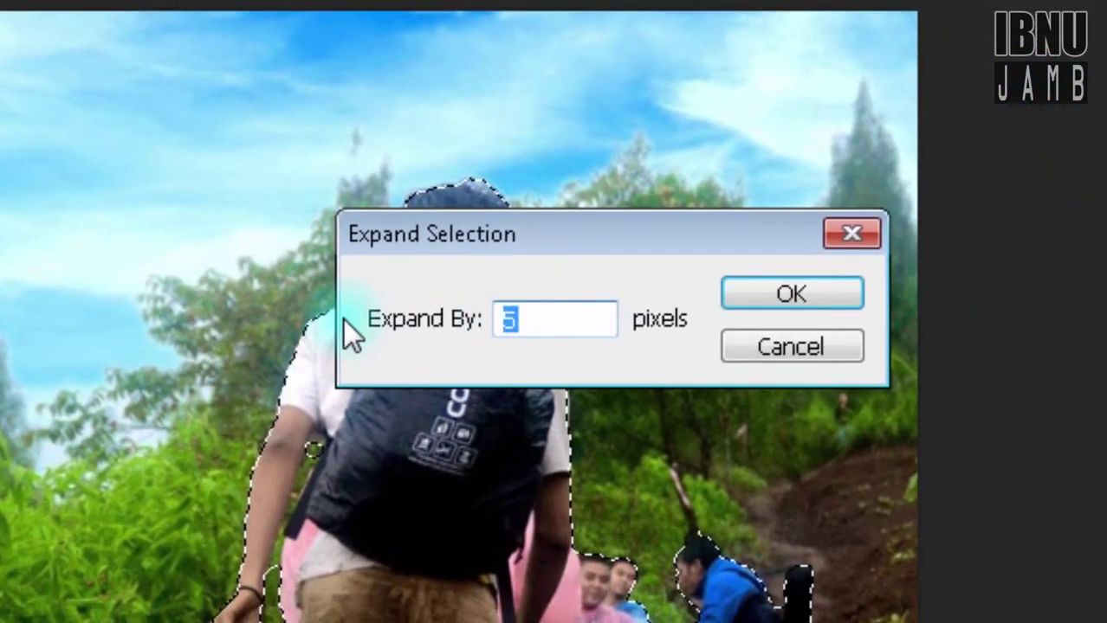
type("7")
left_click(758, 293)
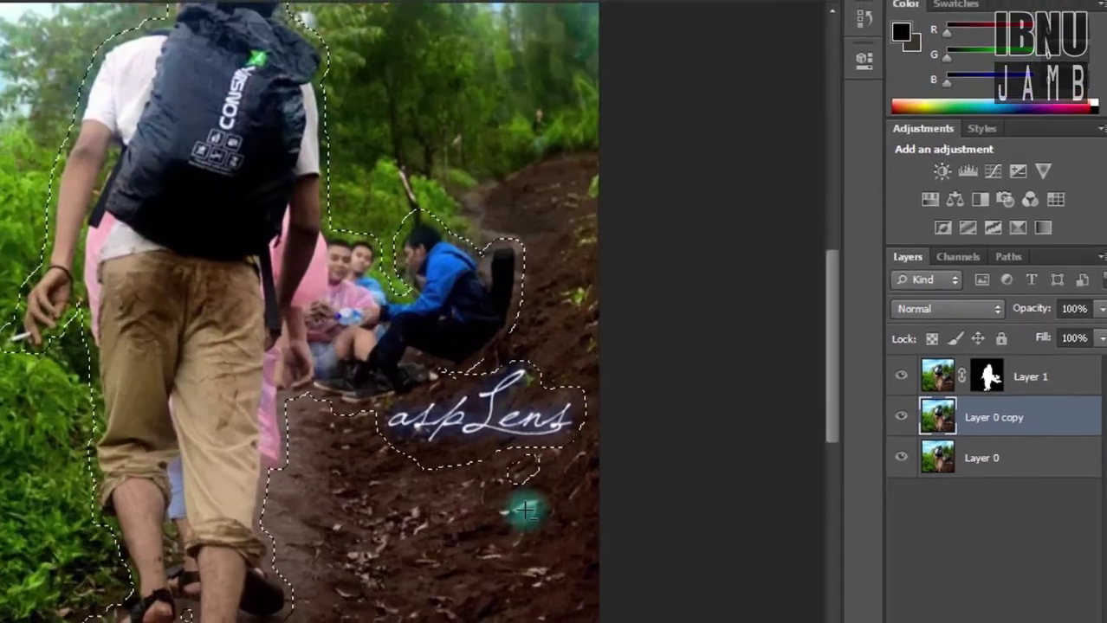
- Subtract the stray slope patch below the watermark with Quick Selection
scroll(467, 414, "up", 5)
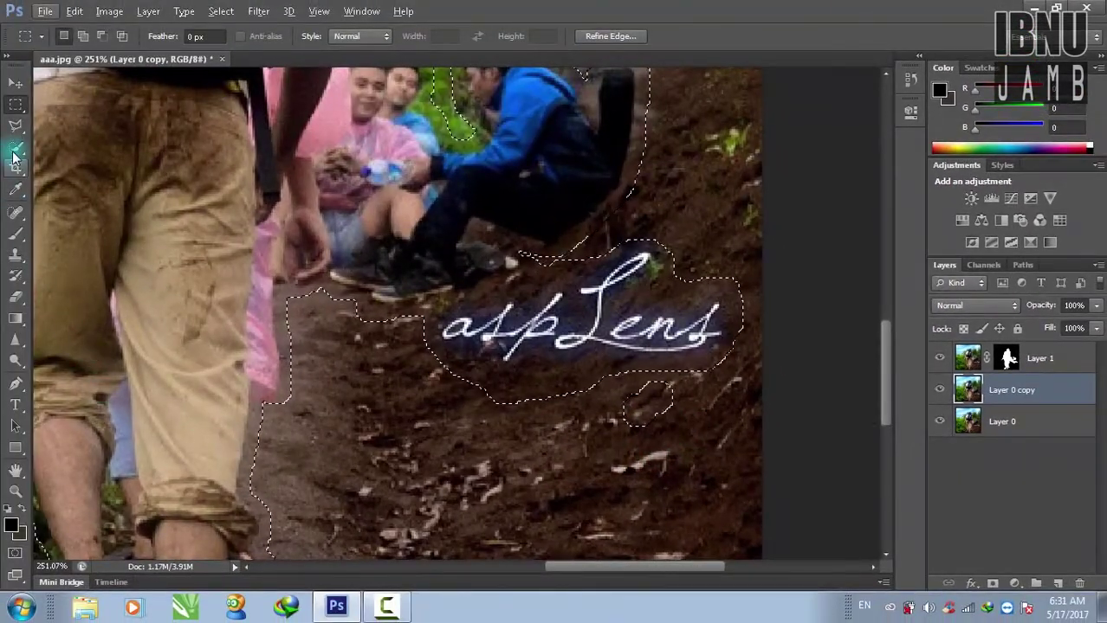
left_click(13, 151)
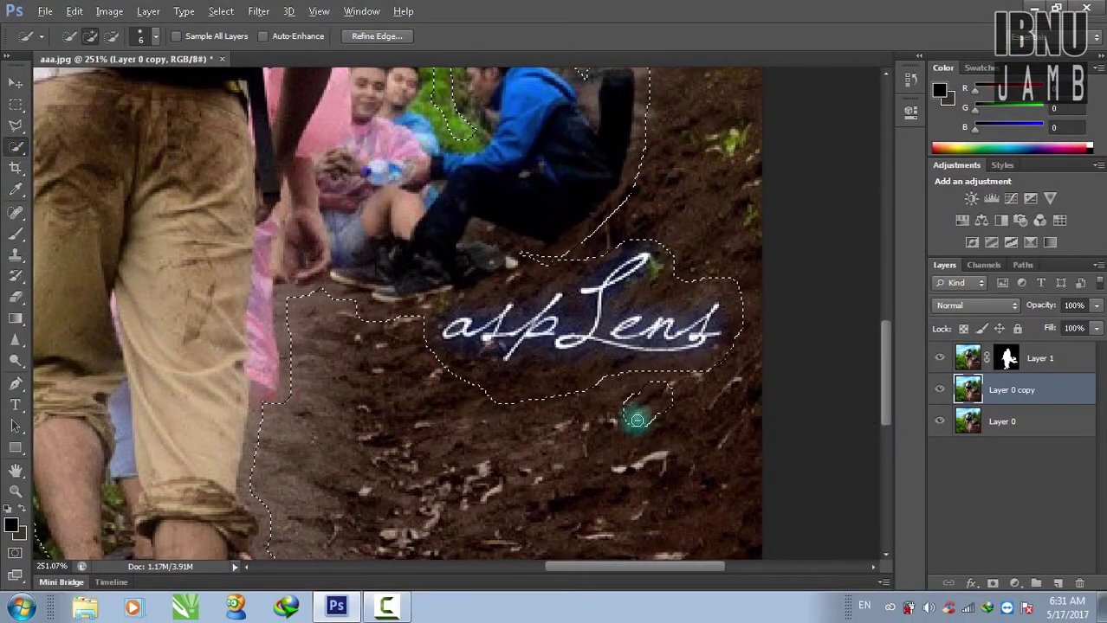
left_click_drag(668, 418, 630, 404)
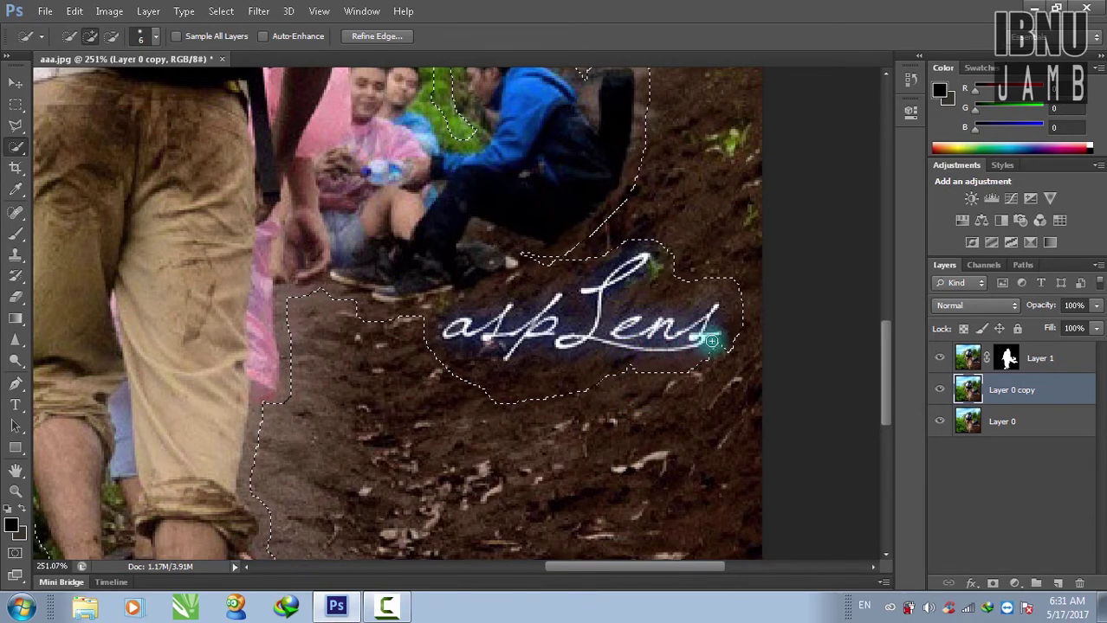
scroll(669, 398, "down", 2)
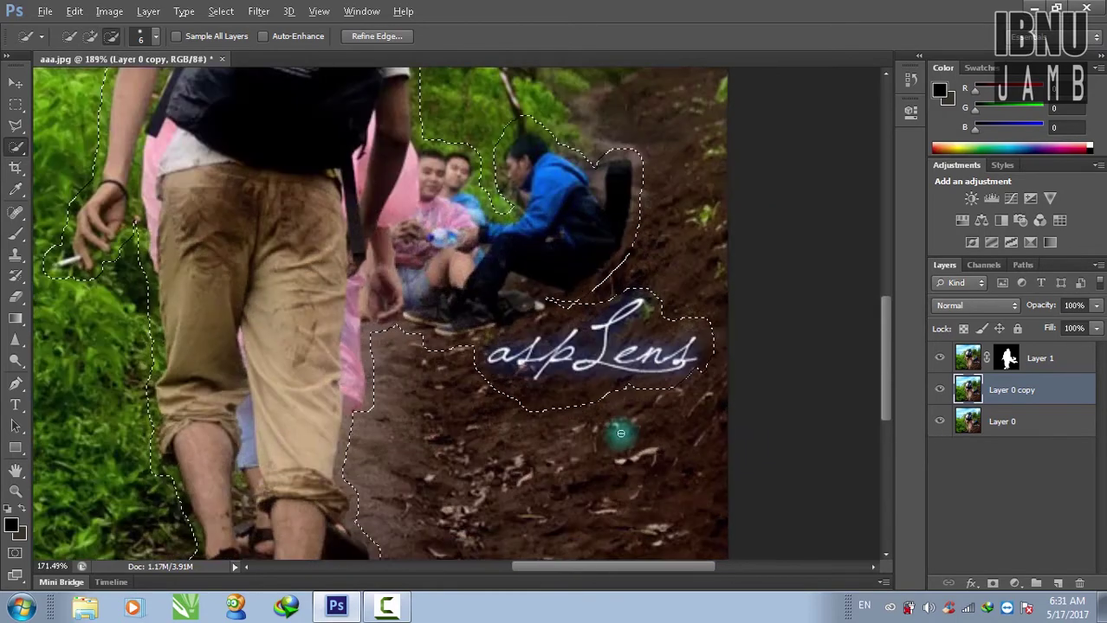
scroll(613, 433, "down", 2)
scroll(612, 433, "down", 2)
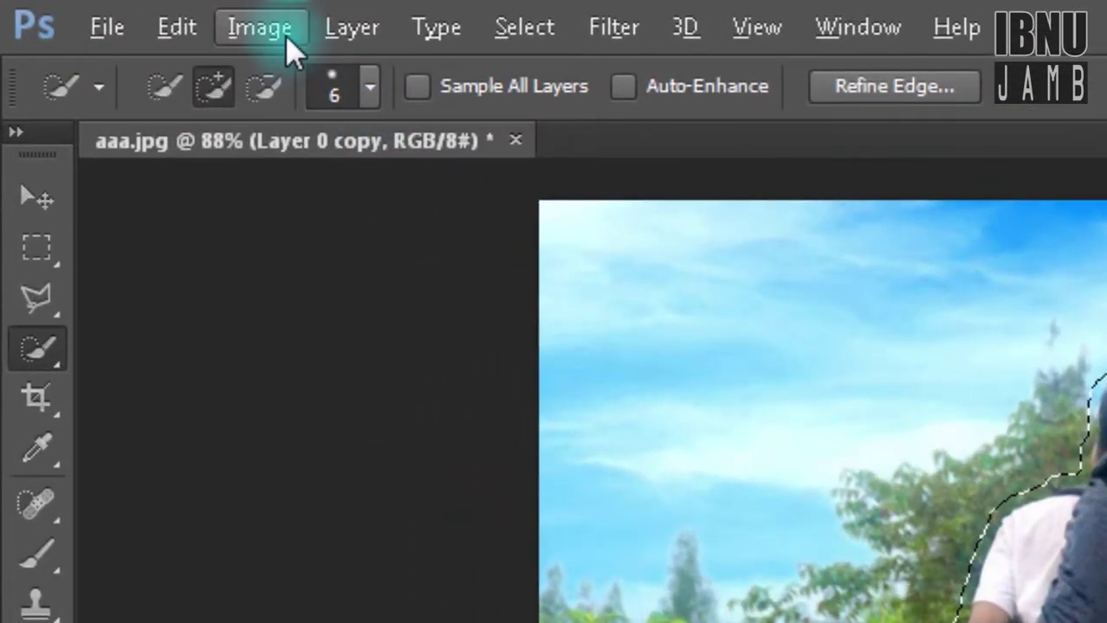
- Fill the selection on Layer 0 copy using Content-Aware, Normal mode, 100% opacity
left_click(280, 27)
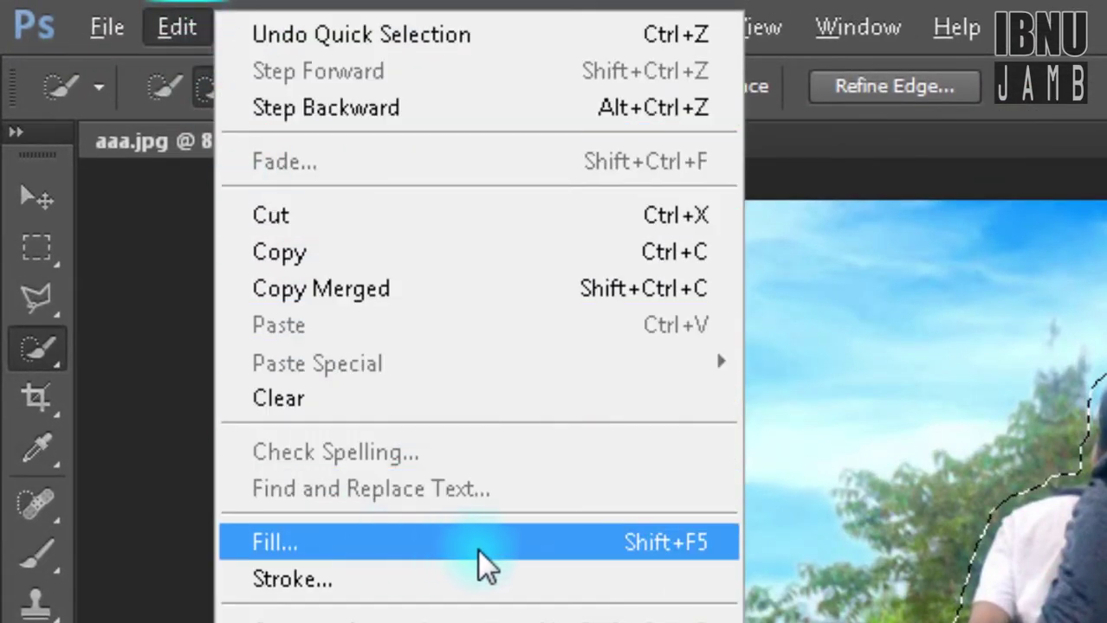
left_click(677, 544)
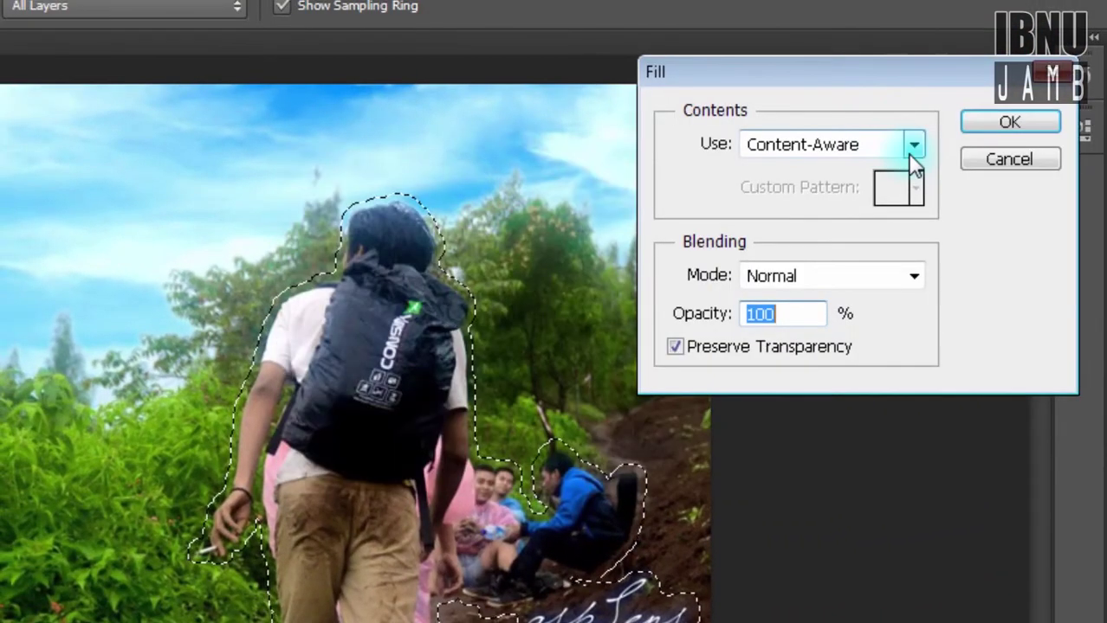
left_click(914, 144)
left_click(804, 264)
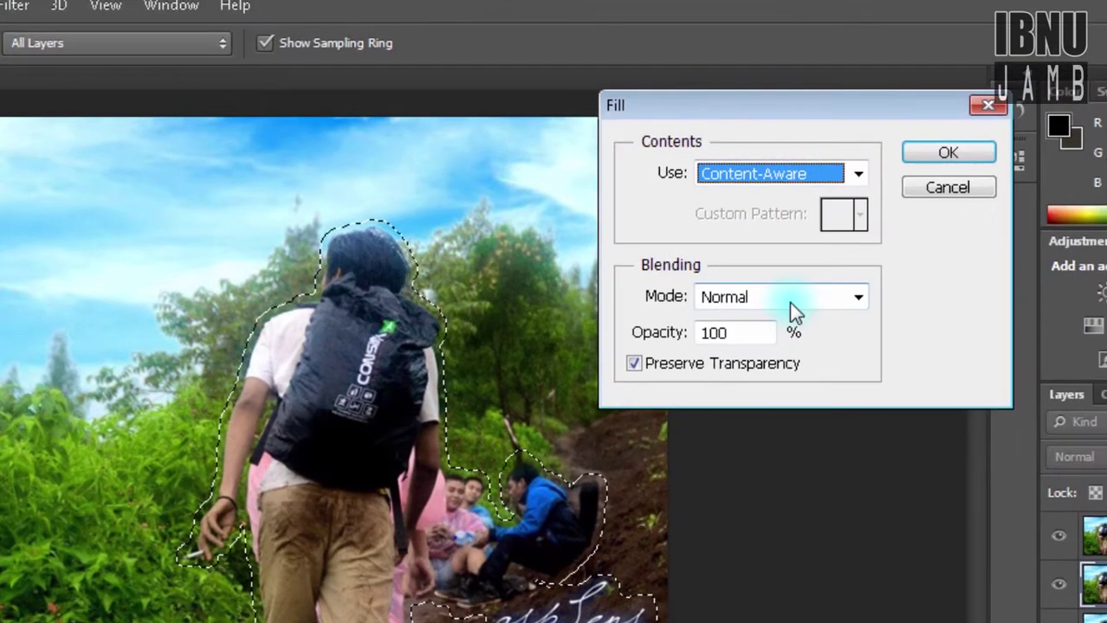
left_click(789, 301)
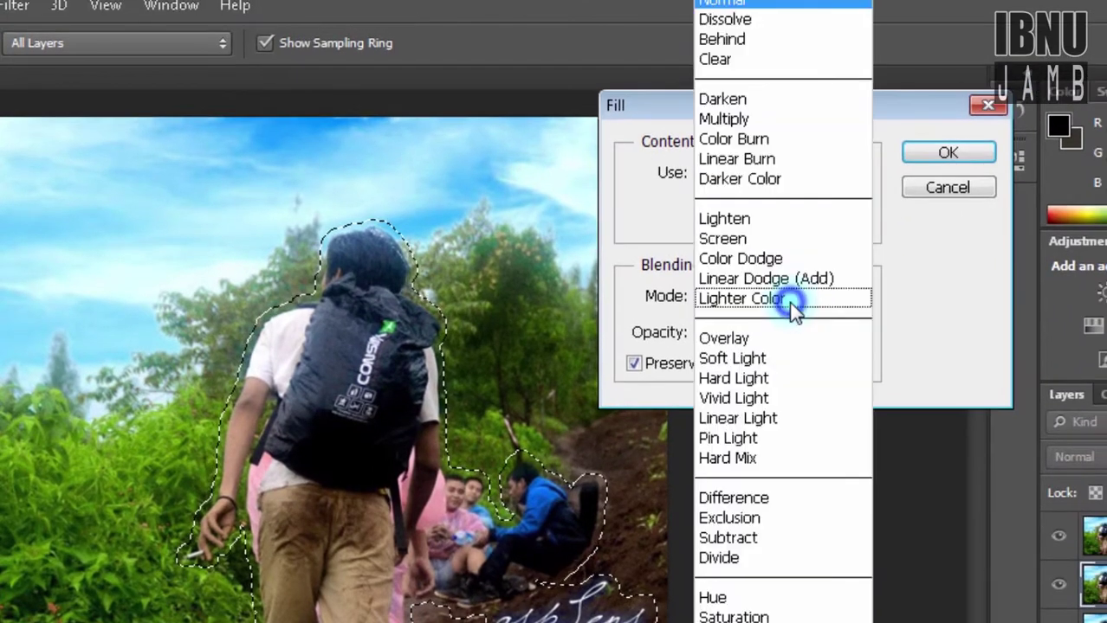
left_click(745, 10)
double_click(741, 334)
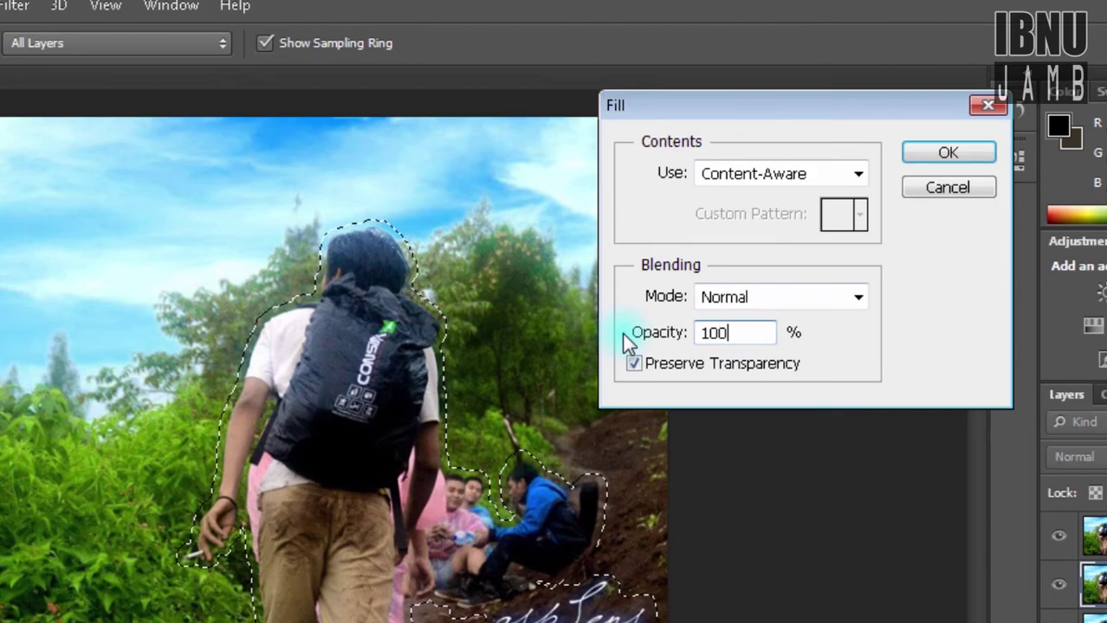
left_click(948, 153)
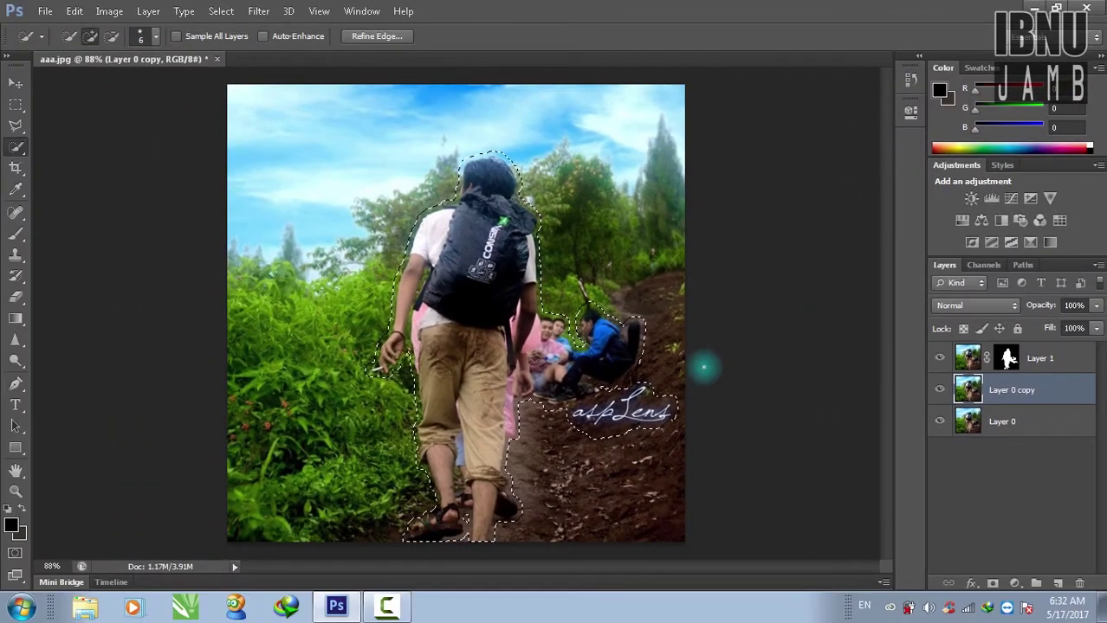
- Hide Layer 1 to reveal the hiker-free trail and switch to the Rectangular Marquee to deselect
left_click(944, 358)
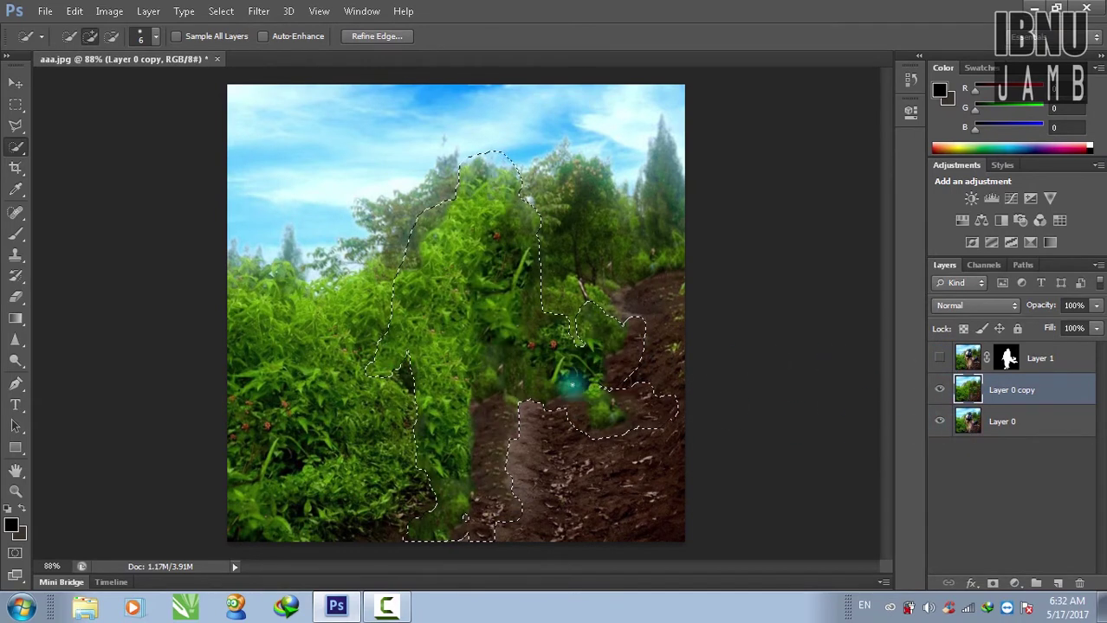
left_click(16, 101)
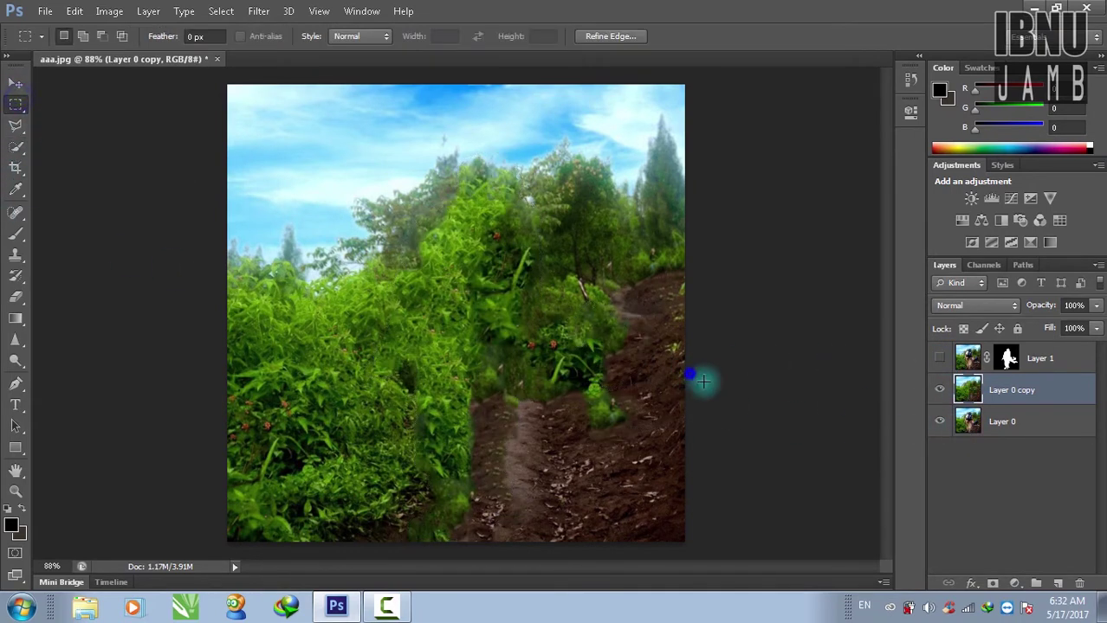